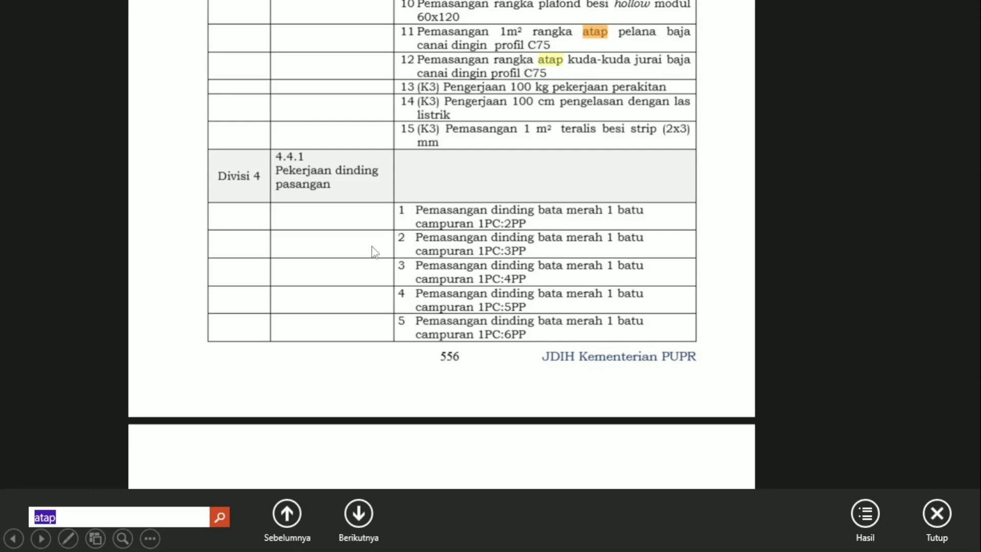
Step: Step through the "atap" matches in the regulation's list of unit-price analyses for roofing work
key("Return")
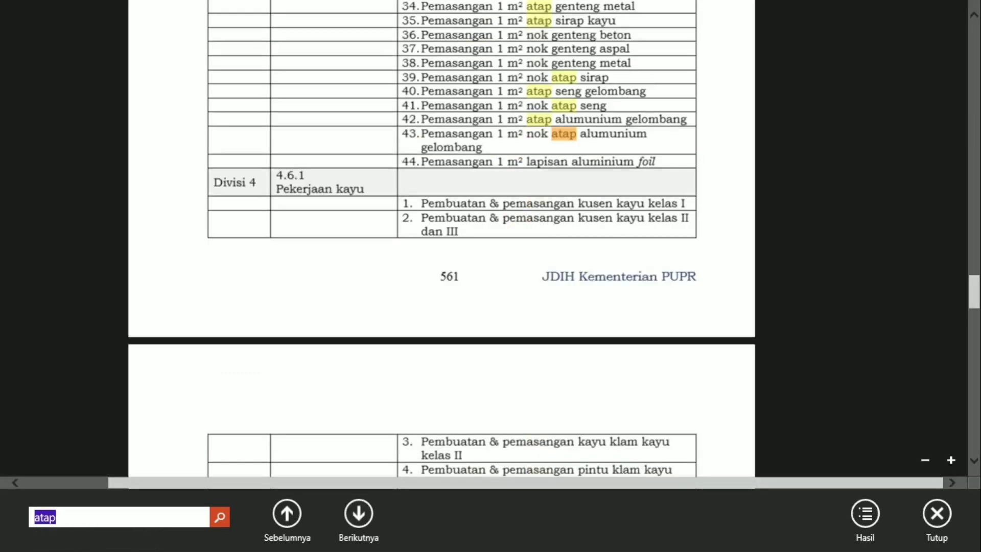
key("Return")
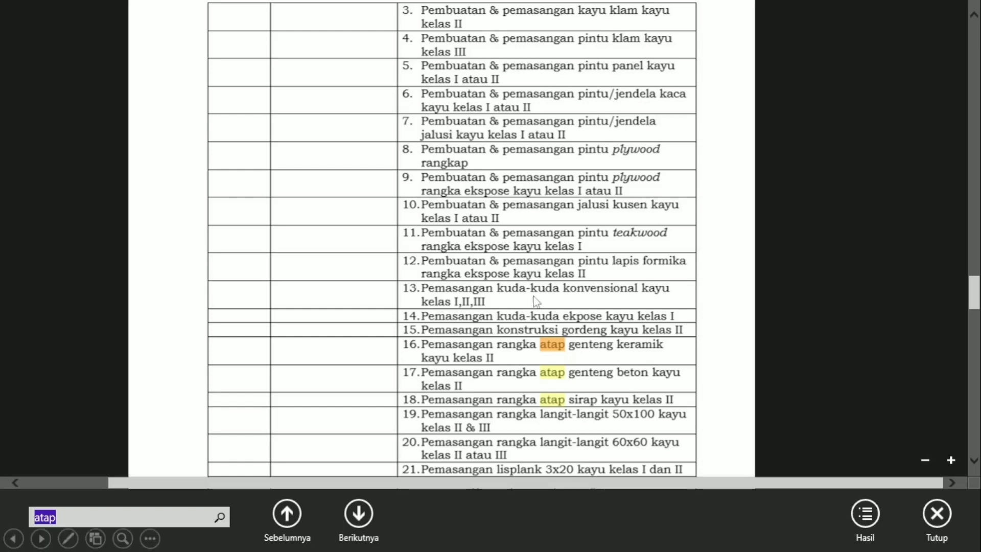
key("alt+Tab")
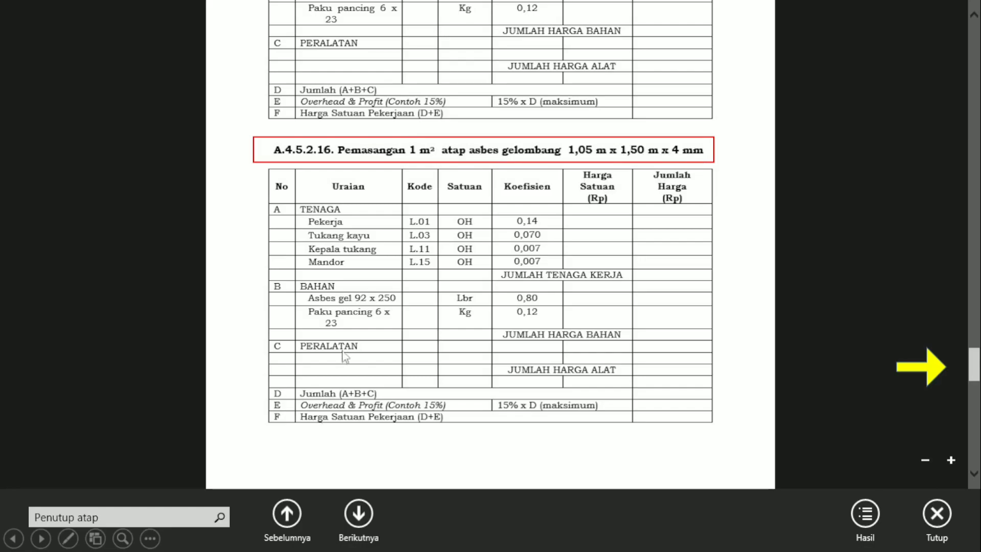
key("alt+Tab")
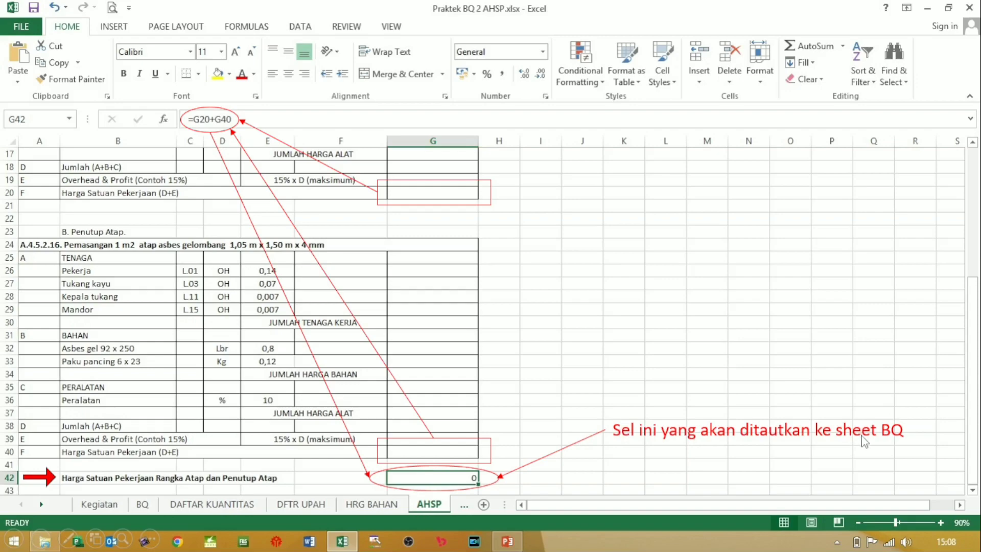
key("alt+Tab")
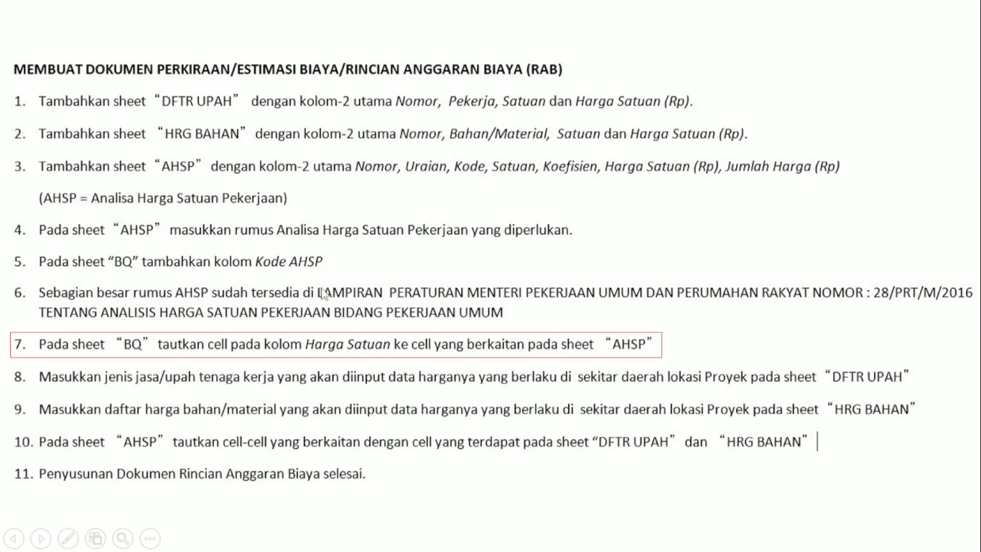
key("alt+Tab")
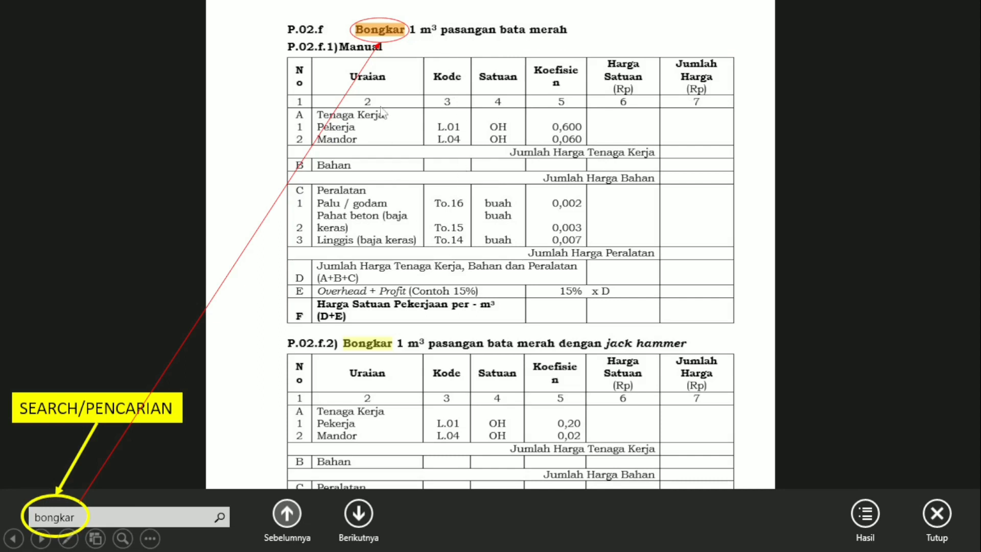
Step: Find the next "bongkar" match in the regulation document to locate the brick wall demolition analysis
key("Return")
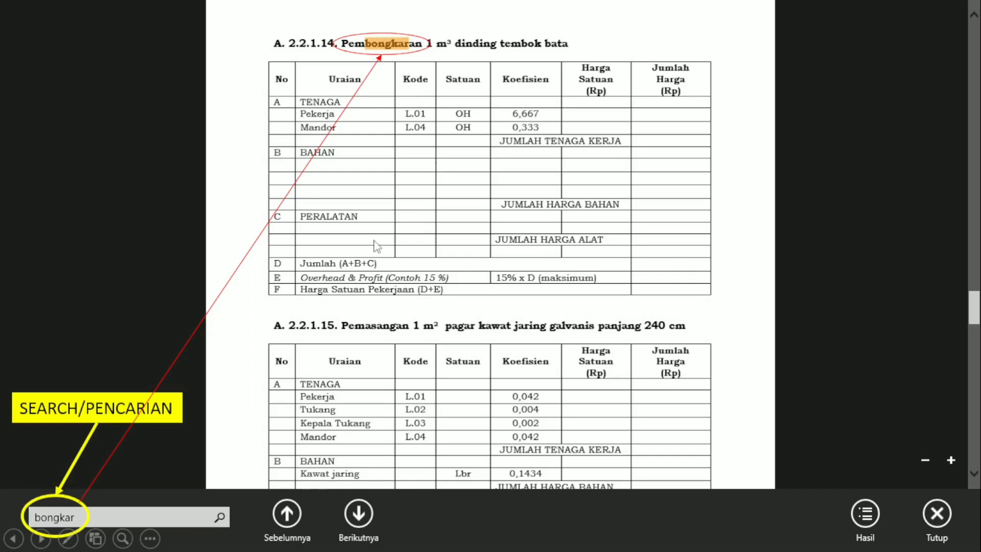
key("alt+Tab")
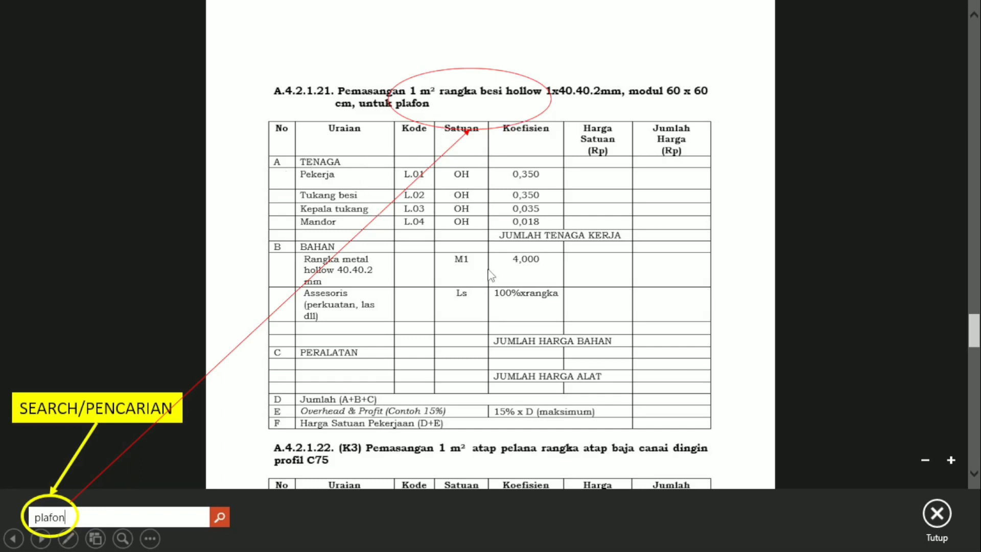
Step: Check the frame and GRC items under Pekerjaan Plafon on the BQ sheet against the regulation's "plafon" analyses
key("alt+Tab")
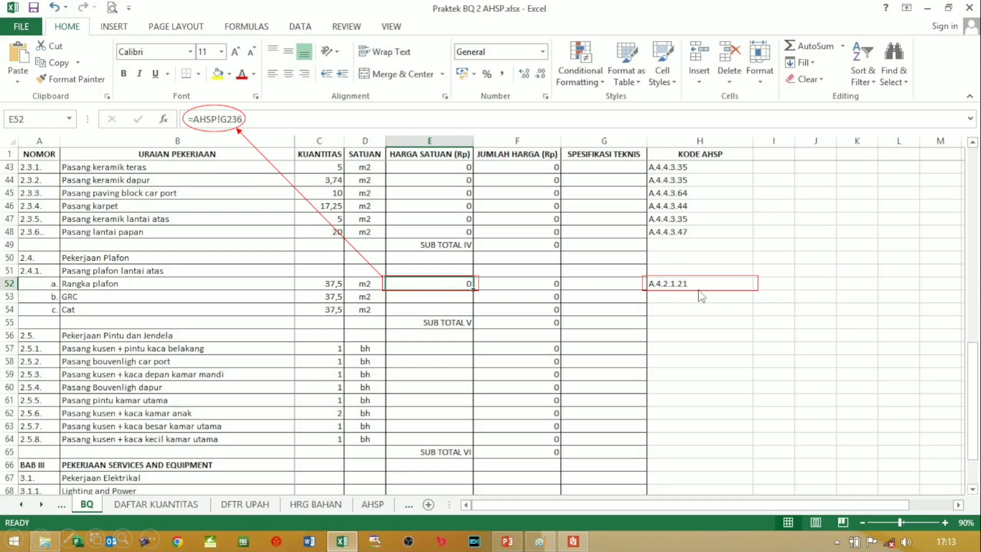
key("Down")
key("Left")
key("Left")
key("Left")
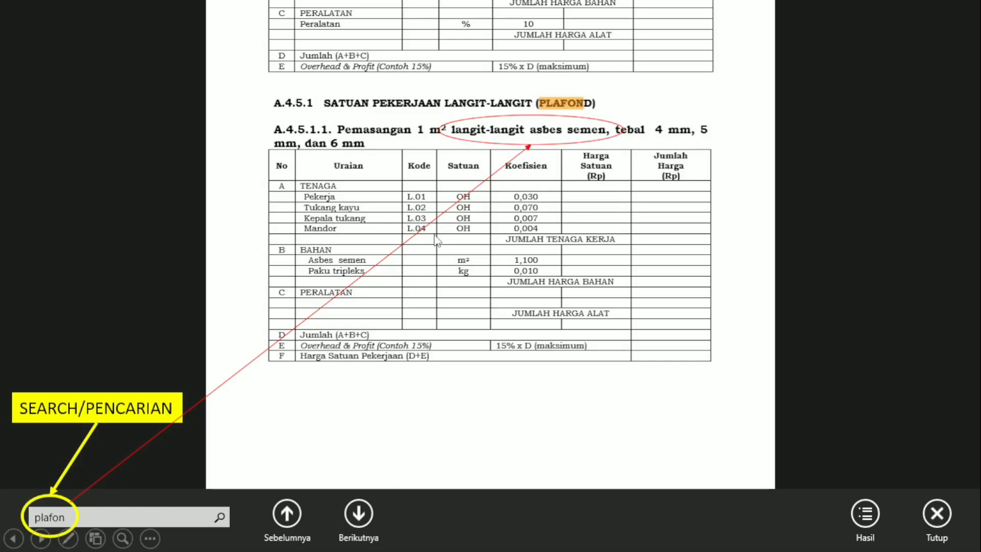
key("alt+Tab")
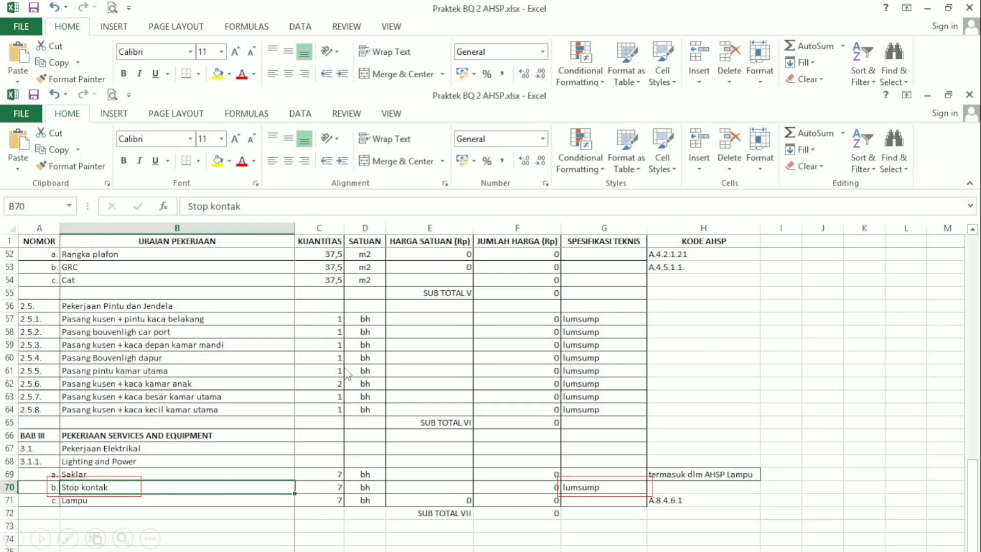
Step: Review the worker list on the DFTR UPAH sheet and the complete material list on the HRG BAHAN sheet
left_click(29, 431)
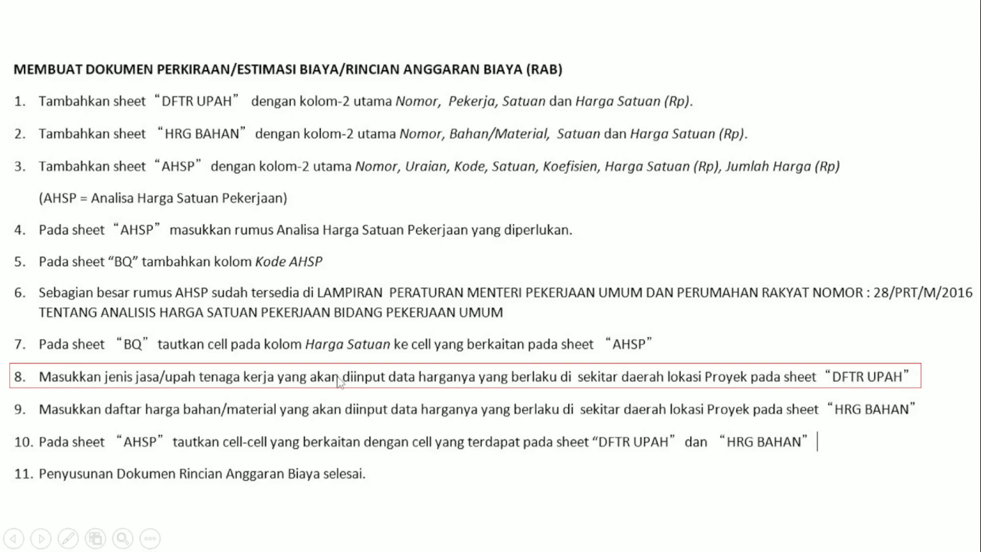
key("alt+Tab")
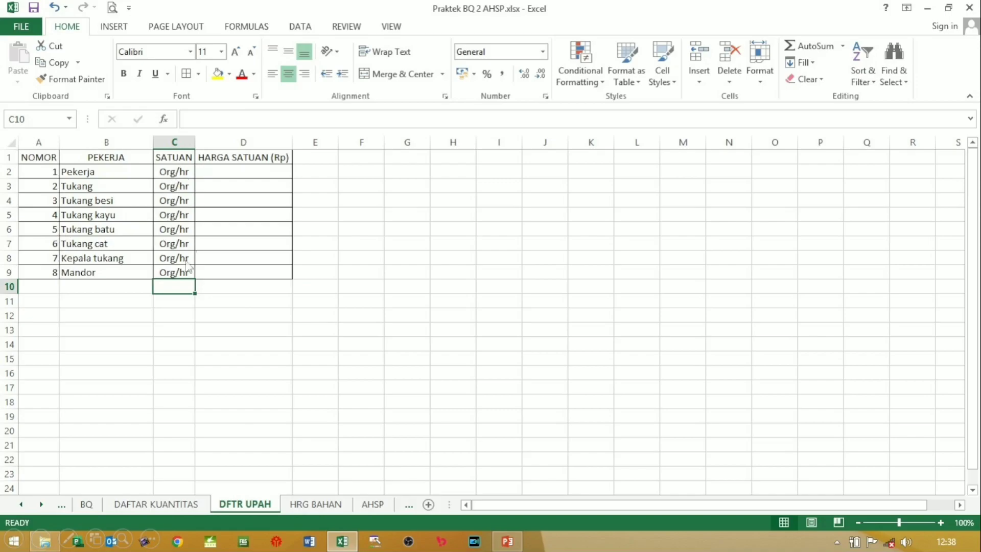
key("alt+Tab")
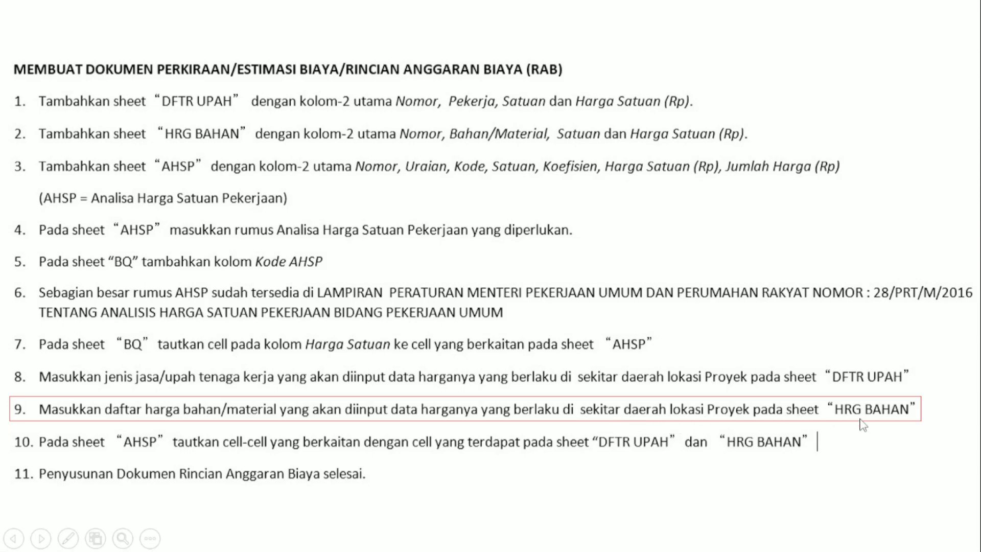
key("alt+Tab")
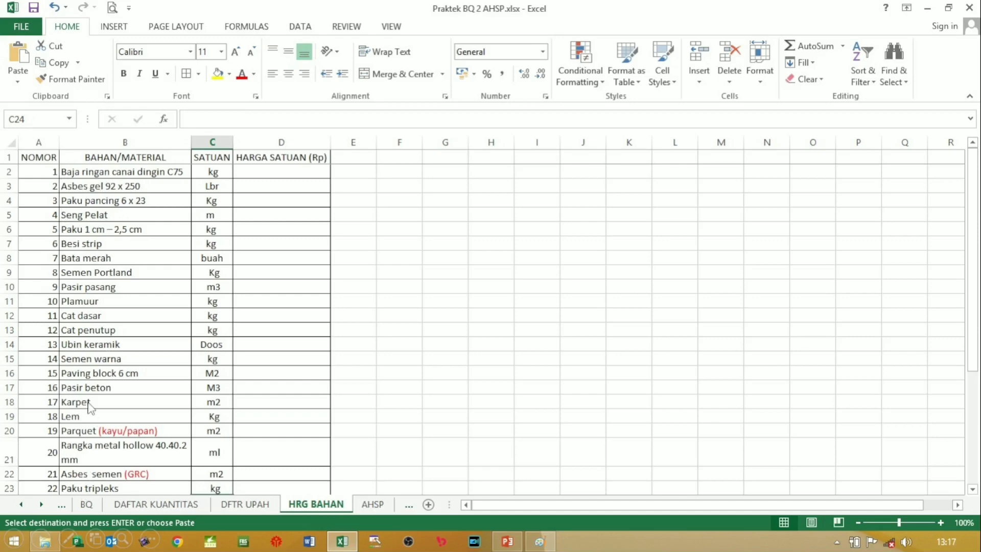
scroll(91, 406, "down", 7)
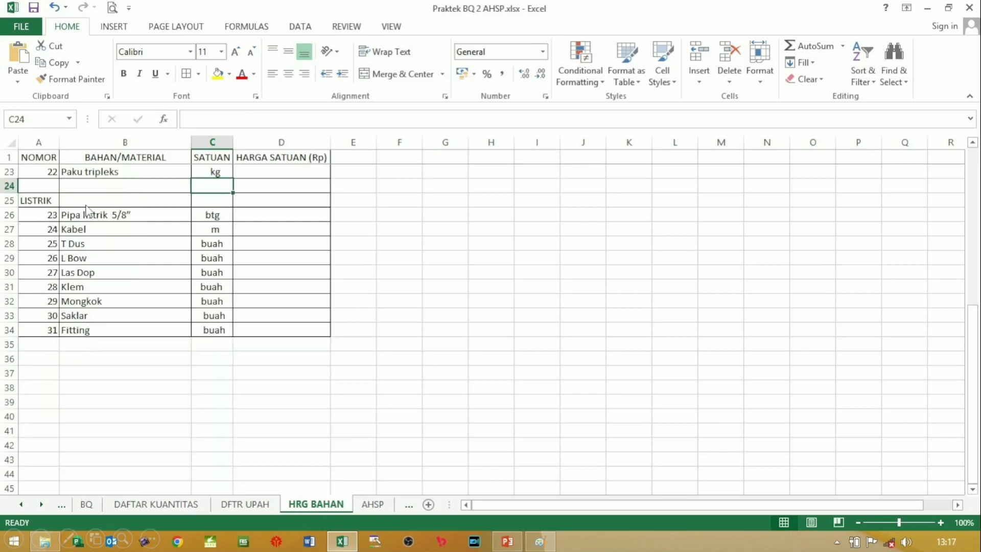
key("alt+Tab")
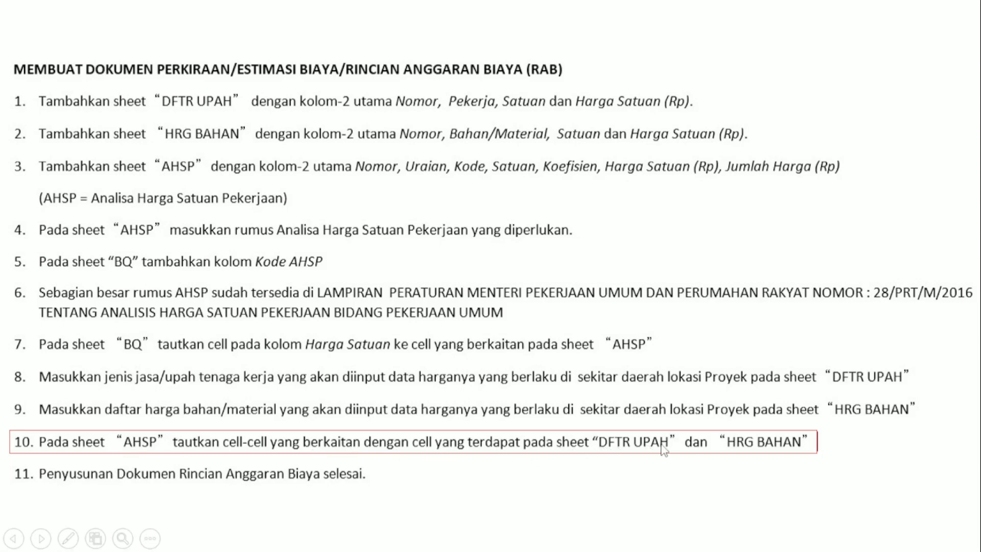
Step: Review the HARGA SATUAN column on the BQ sheet from the roof frame item through SUB TOTAL VII, checking its links to AHSP
left_click(466, 302)
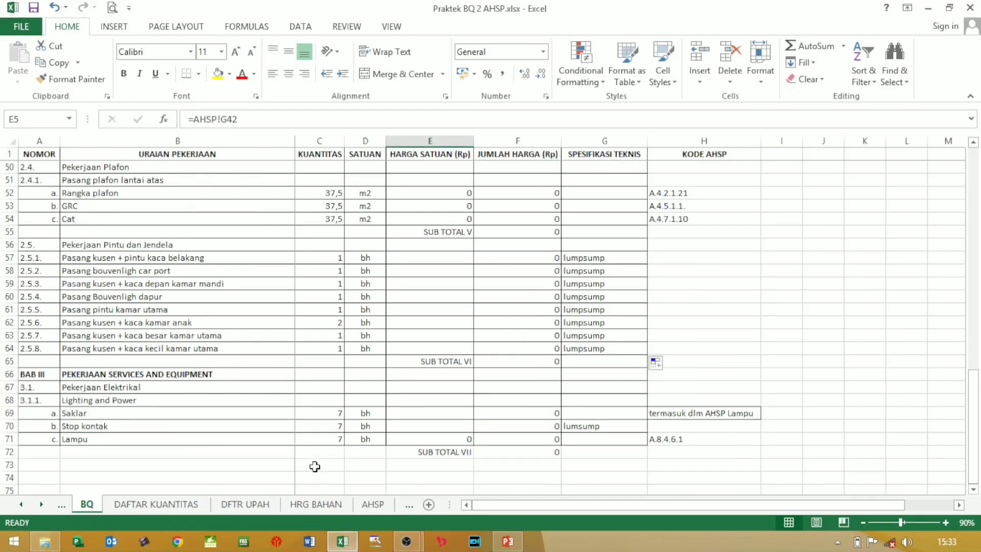
scroll(315, 464, "up", 16)
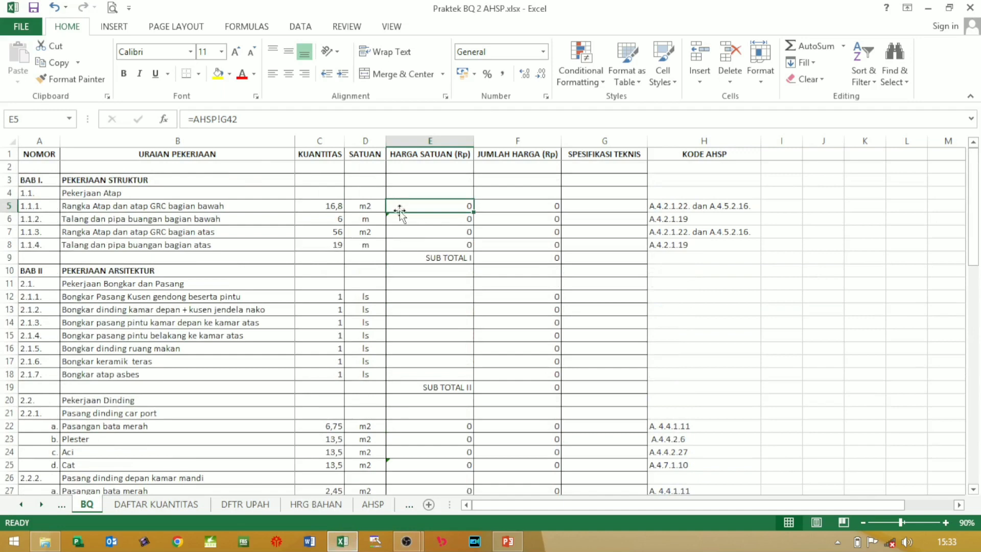
key("Down")
key("Down")
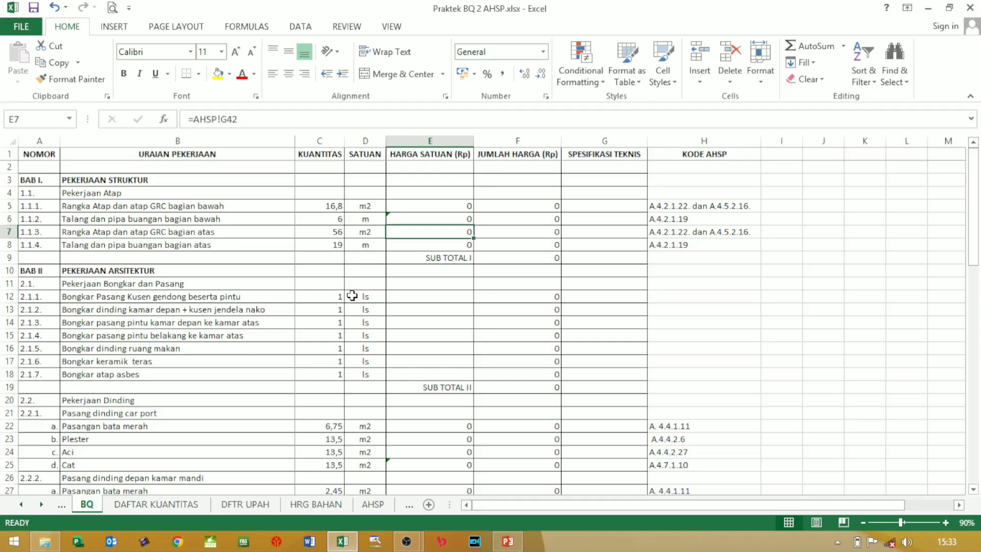
key("Down")
key("Down")
key("Down")
key("Down")
key("Down")
key("Down")
key("Down")
key("Down")
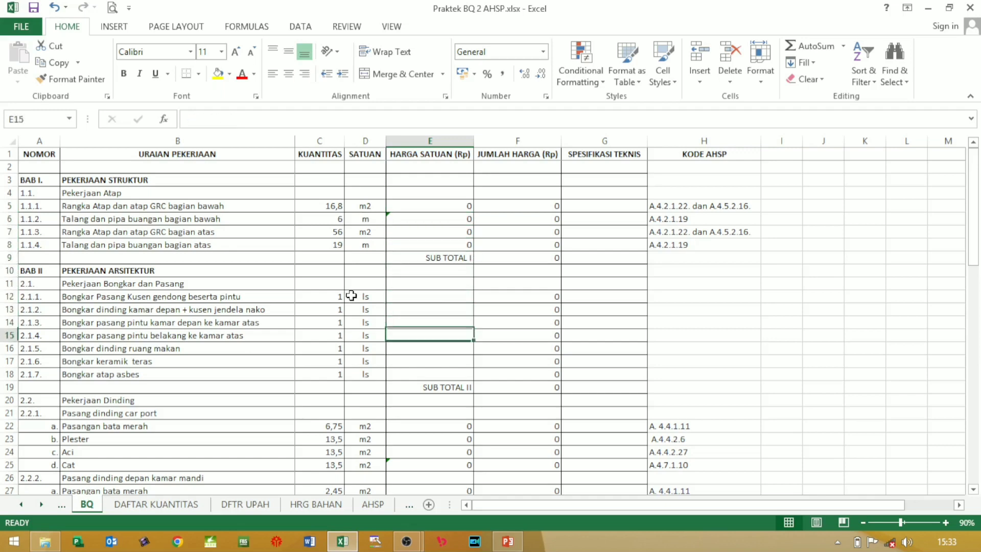
key("Down")
key("Down")
key("Down")
key("Down")
key("Down")
key("Down")
key("Down")
key("Down")
key("Down")
key("Down")
key("Down")
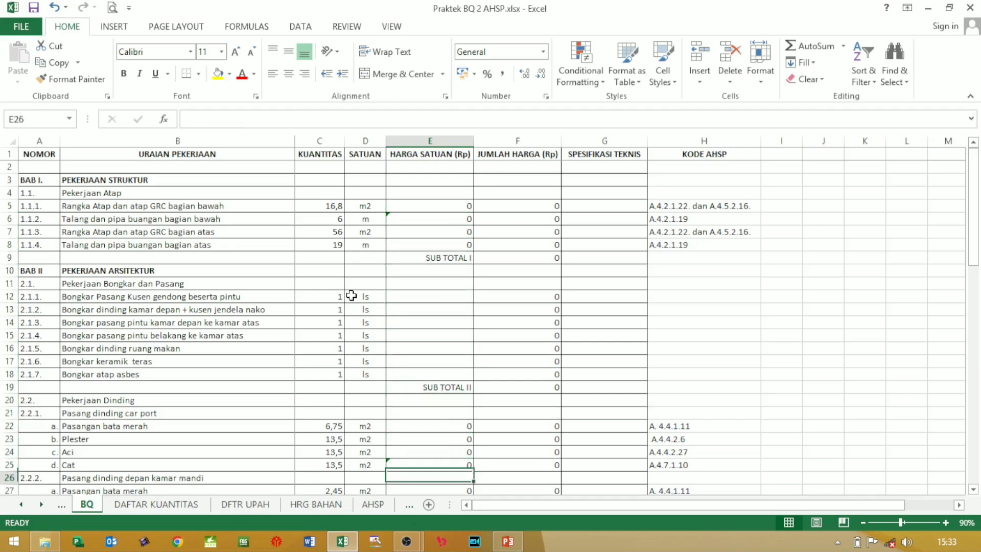
key("Down")
key("Down")
key("Down")
key("Down")
key("Down")
key("Down")
key("Down")
key("Down")
key("Down")
key("Down")
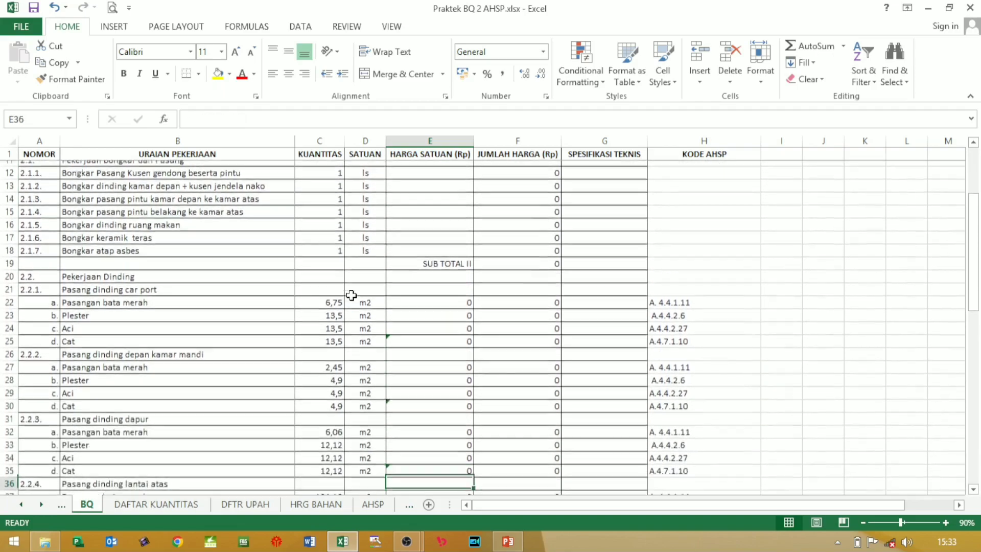
key("Down")
key("Down")
key("Down")
key("Down")
key("Down")
key("Down")
key("Down")
key("Down")
key("Down")
key("Down")
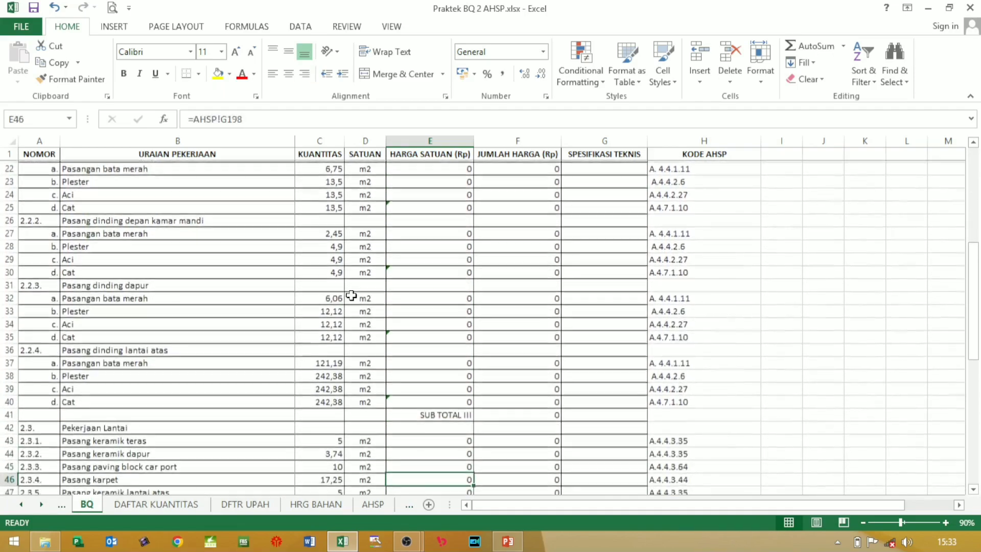
key("Down")
key("Down")
key("Down")
key("Down")
key("Down")
key("Down")
key("Down")
key("Down")
key("Down")
key("Down")
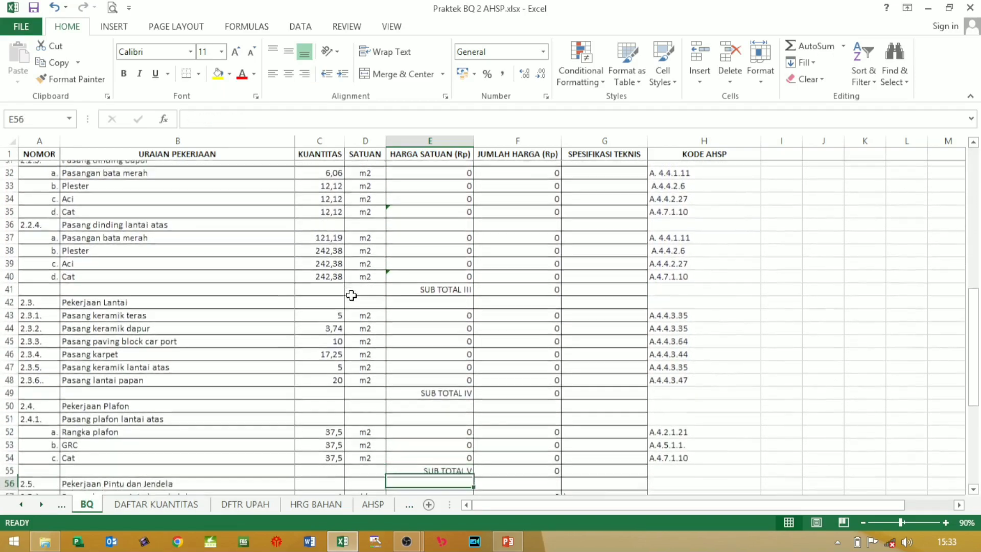
key("Down")
key("Down")
key("Down")
key("Down")
key("Down")
key("Down")
key("Down")
key("Down")
key("Down")
key("Down")
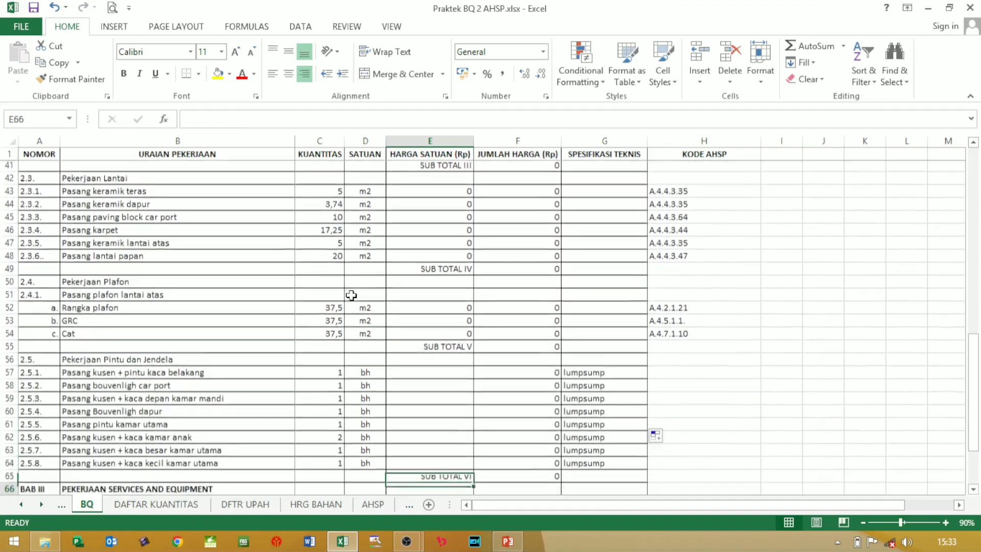
key("Down")
key("Down")
key("Down")
key("Down")
key("Down")
key("Down")
key("Down")
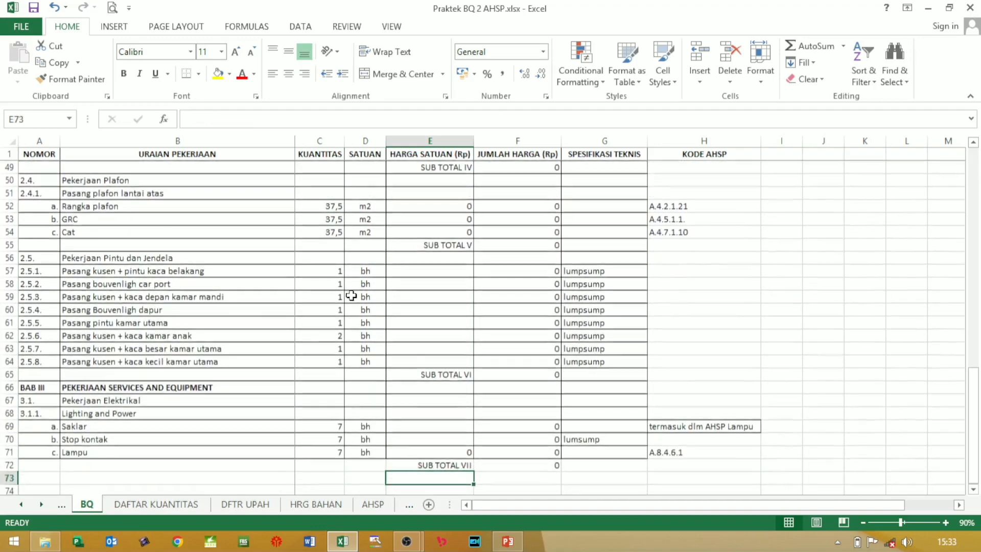
key("Down")
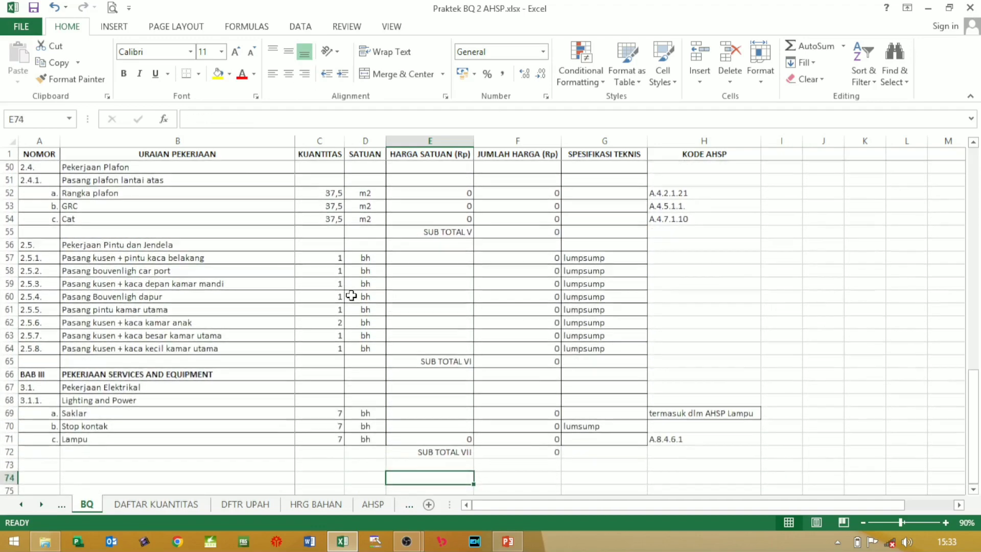
Step: Examine all unit-price analyses on the AHSP sheet, from roof framing A.4.2.1.22 to lamp point A.8.4.6.1
left_click(374, 504)
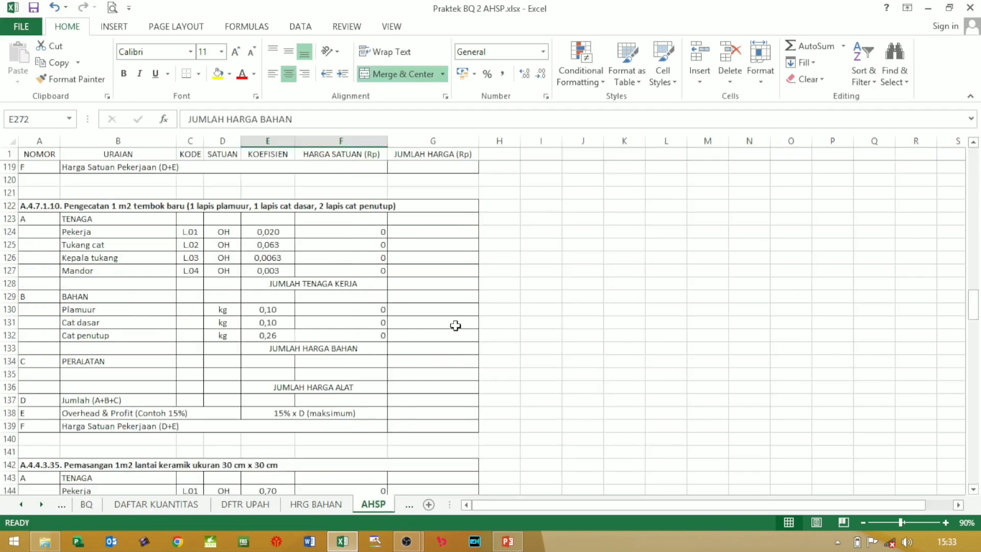
scroll(455, 325, "up", 7)
left_click_drag(974, 289, 957, 159)
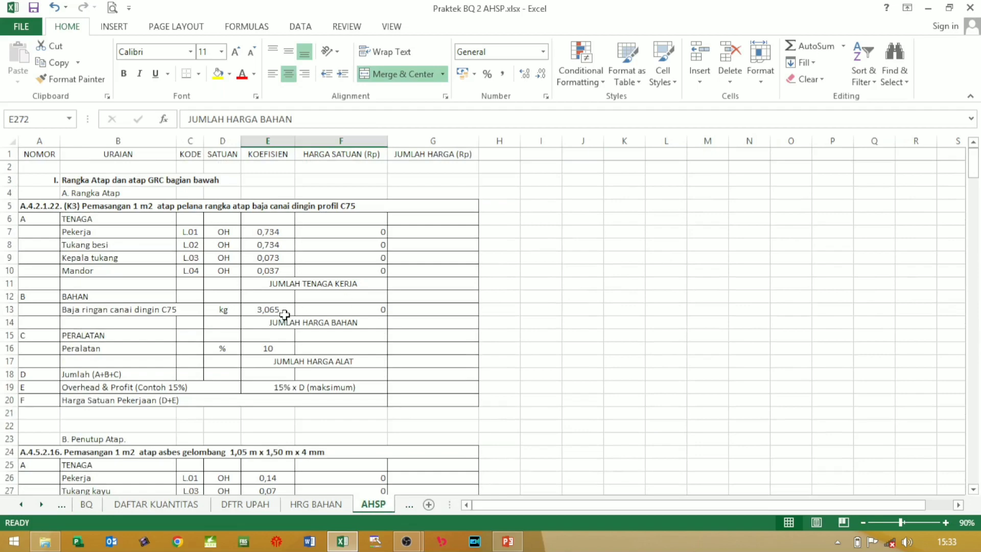
scroll(285, 314, "down", 7)
scroll(287, 314, "down", 11)
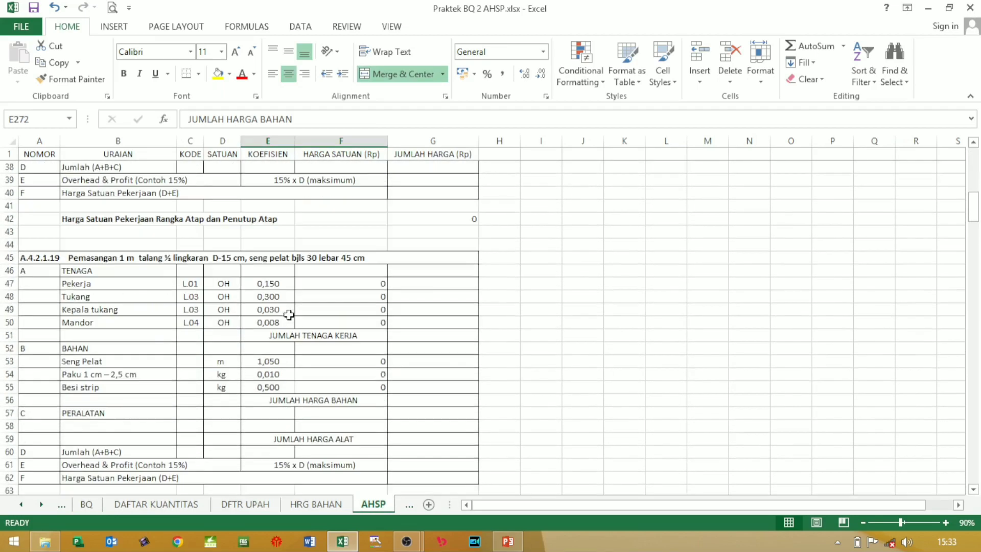
scroll(290, 309, "down", 15)
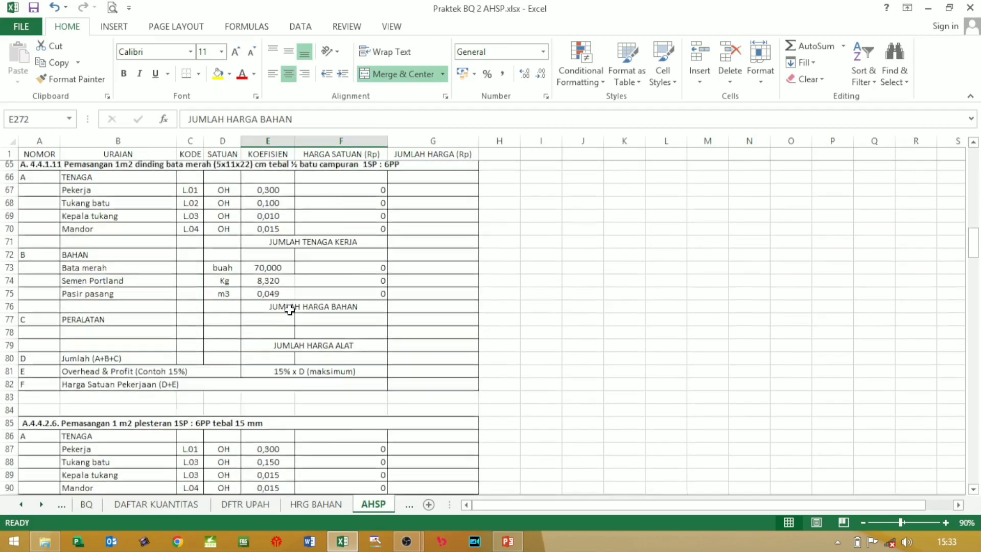
scroll(289, 309, "down", 16)
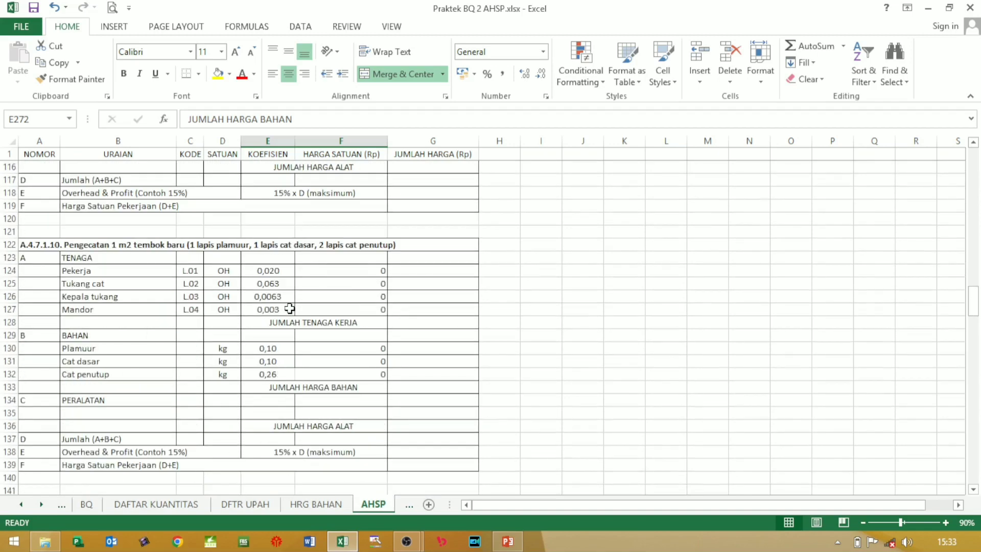
scroll(289, 308, "down", 16)
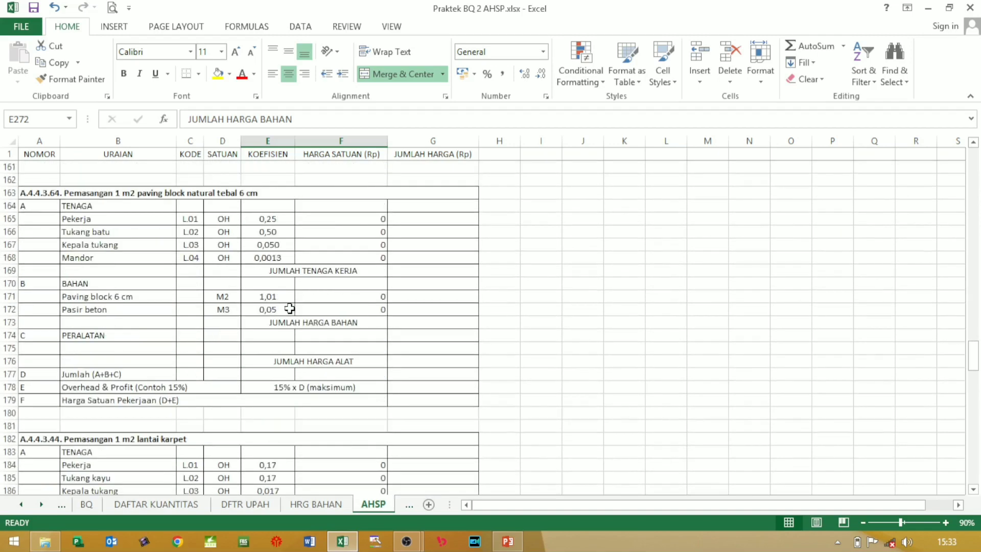
scroll(291, 308, "down", 13)
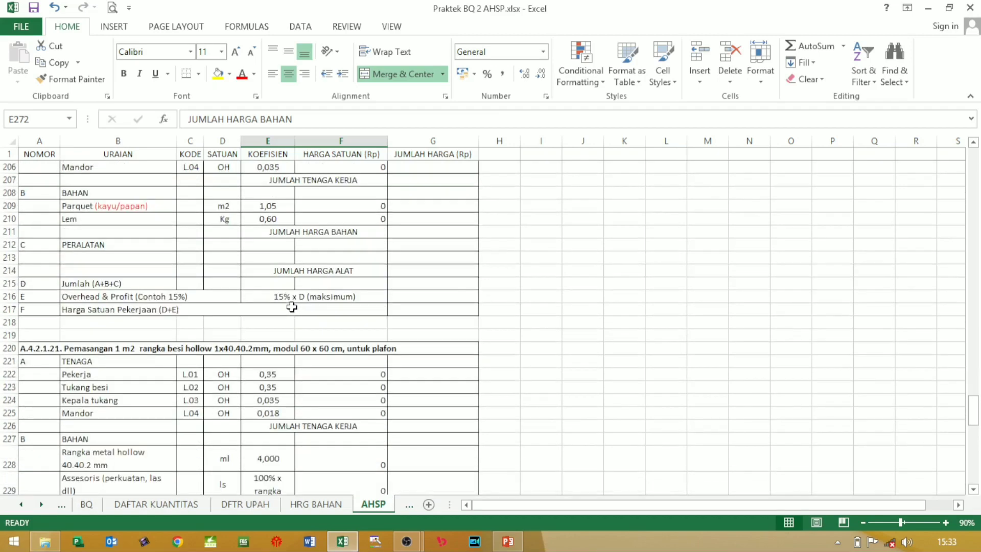
scroll(292, 304, "down", 7)
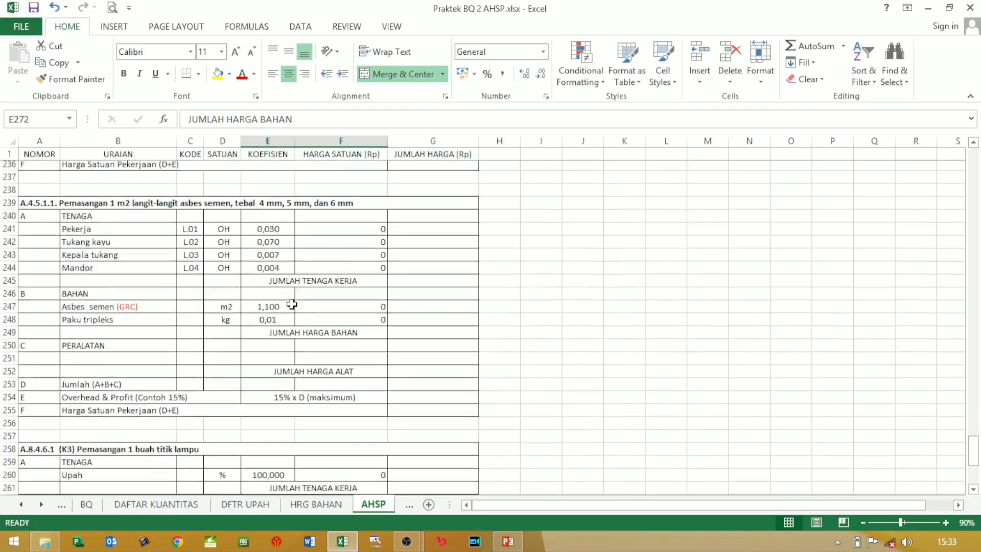
scroll(291, 303, "down", 4)
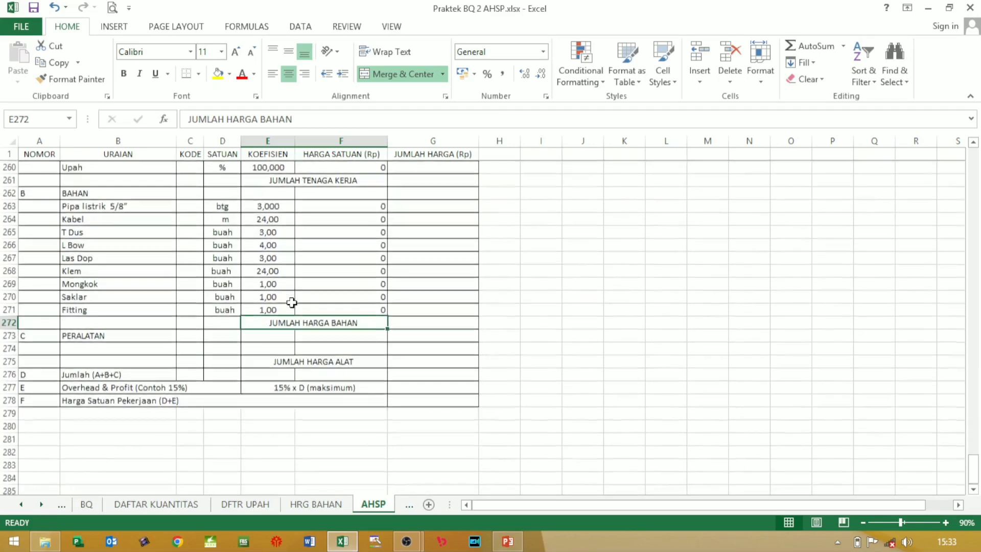
scroll(291, 302, "up", 4)
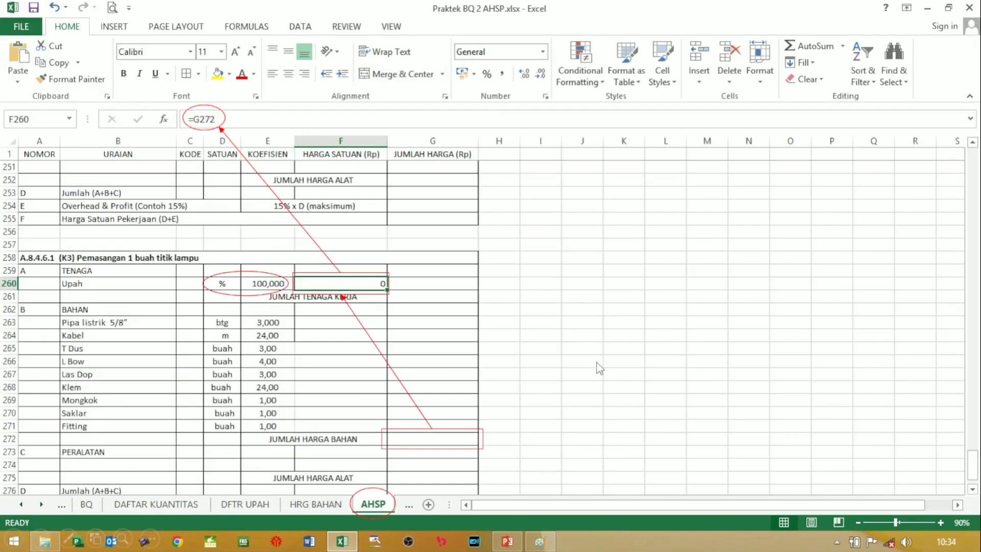
key("alt+Tab")
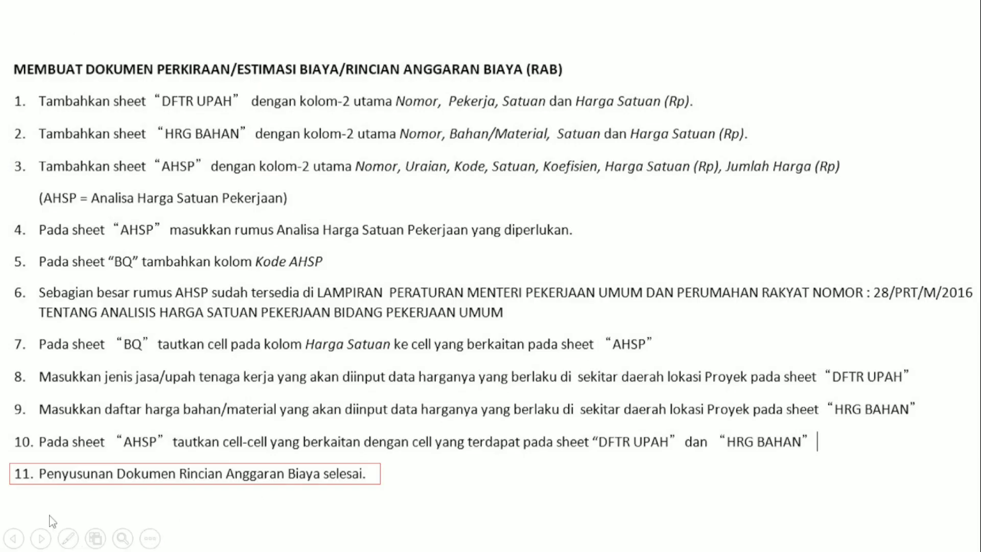